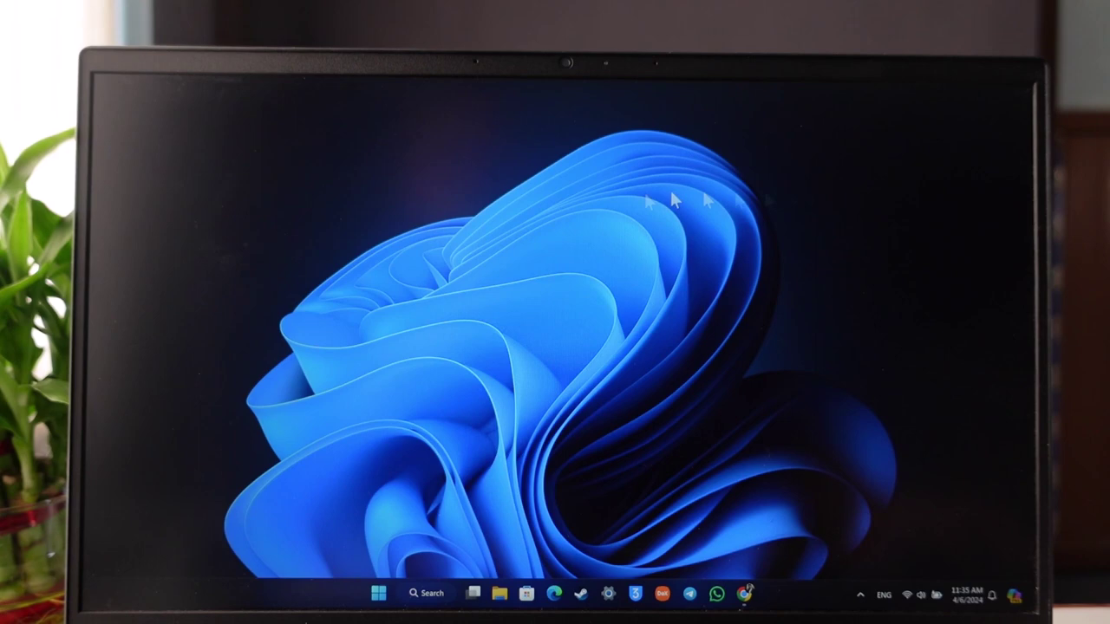
- Open the NVIDIA Control Panel from the desktop context menu, then close it
right_click(461, 236)
click(525, 406)
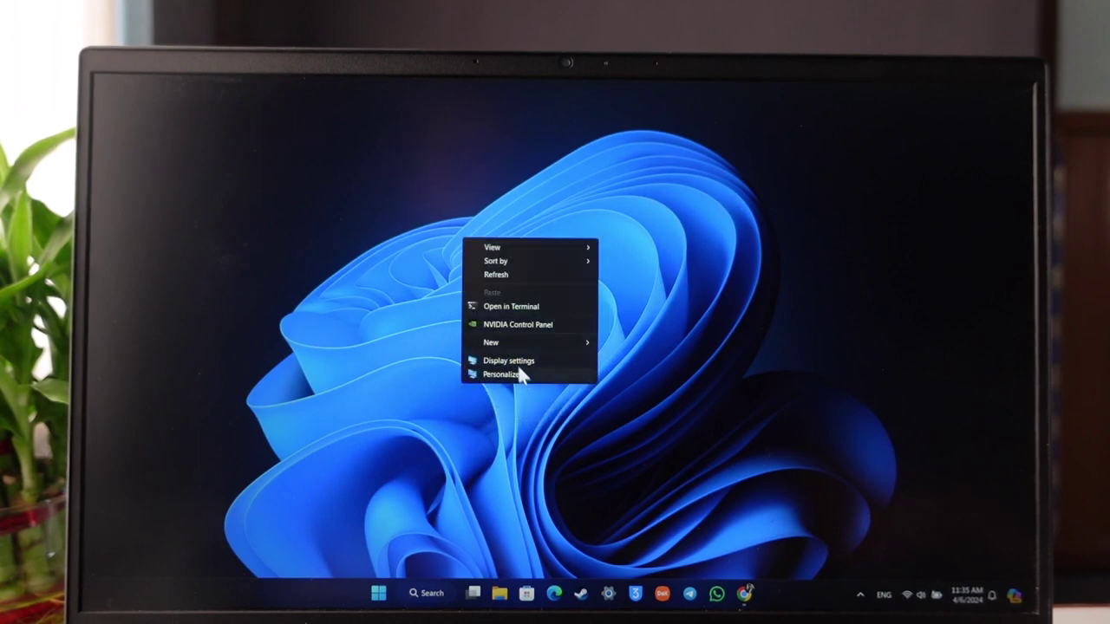
click(521, 325)
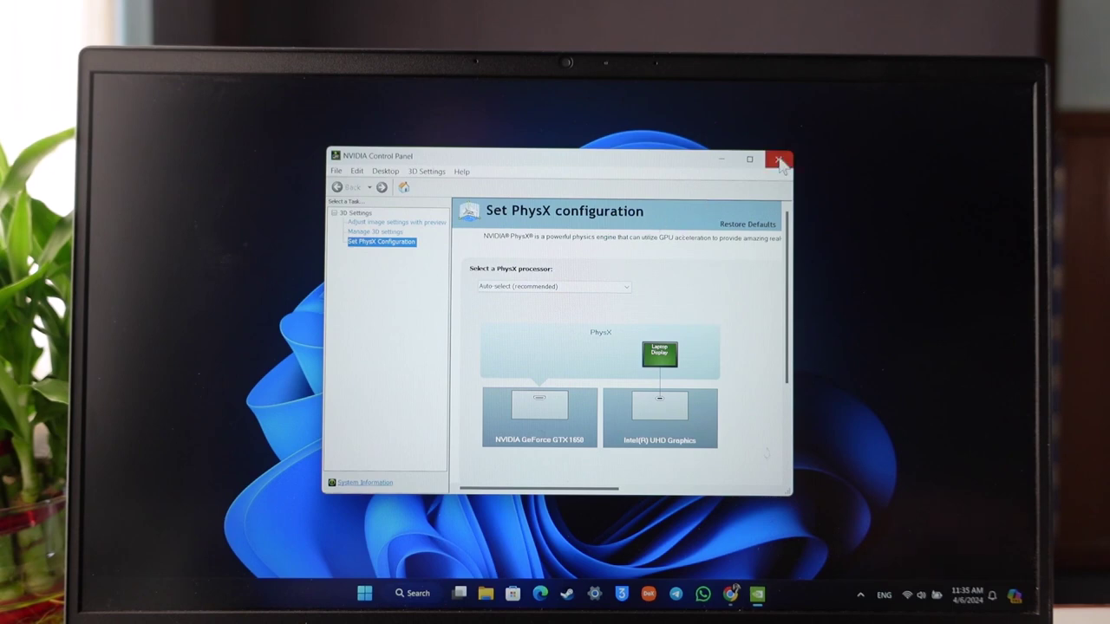
click(778, 160)
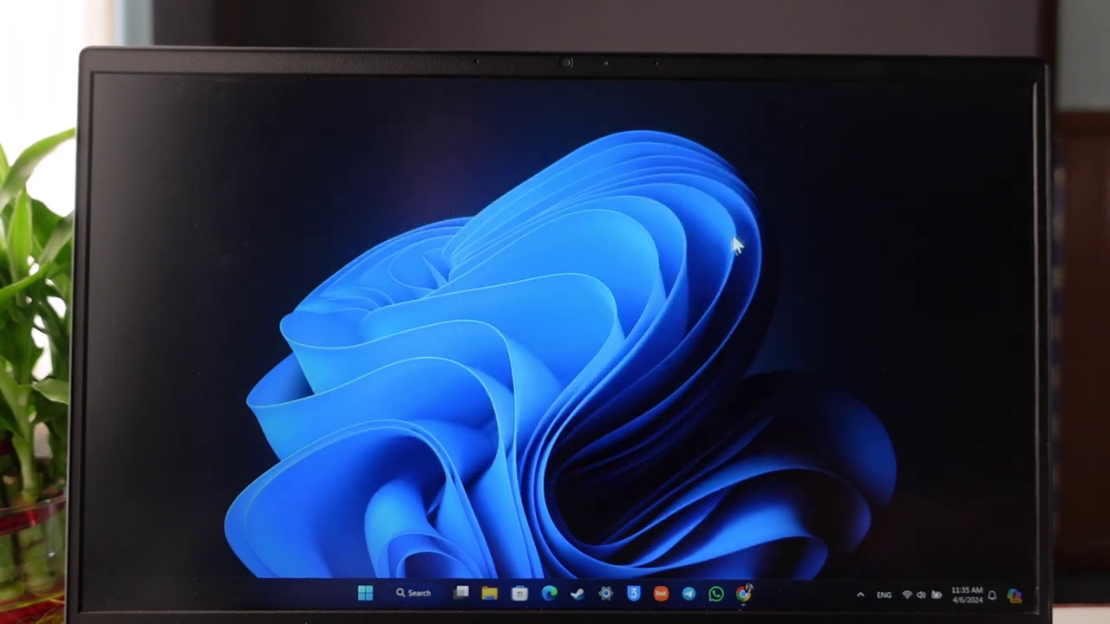
- Run a fresh update check on the Windows Update page in Settings
click(608, 594)
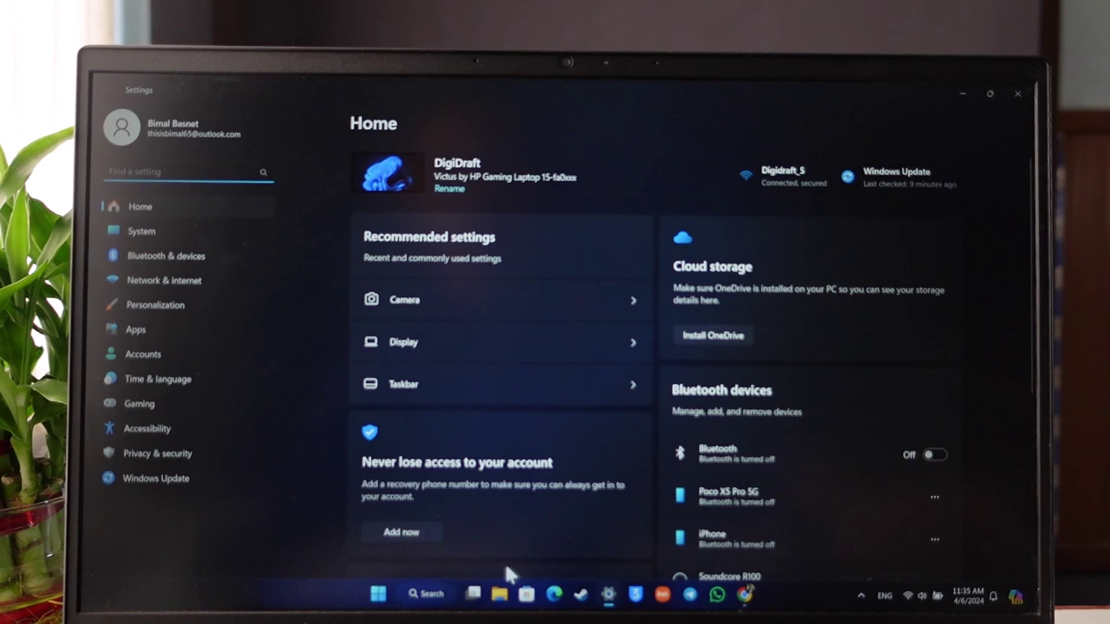
click(157, 479)
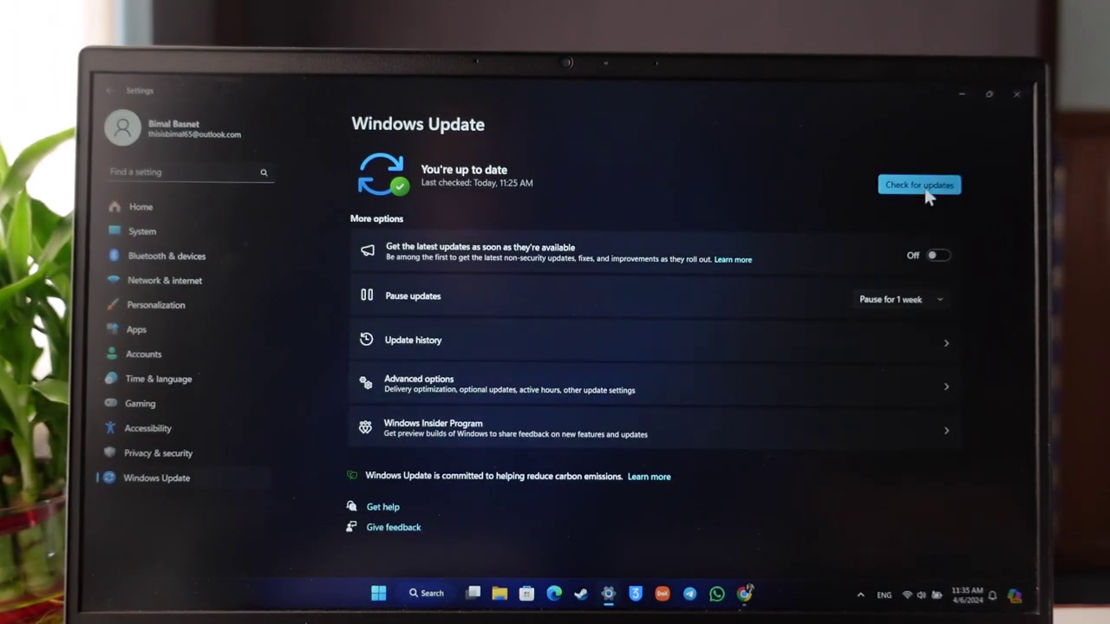
click(923, 185)
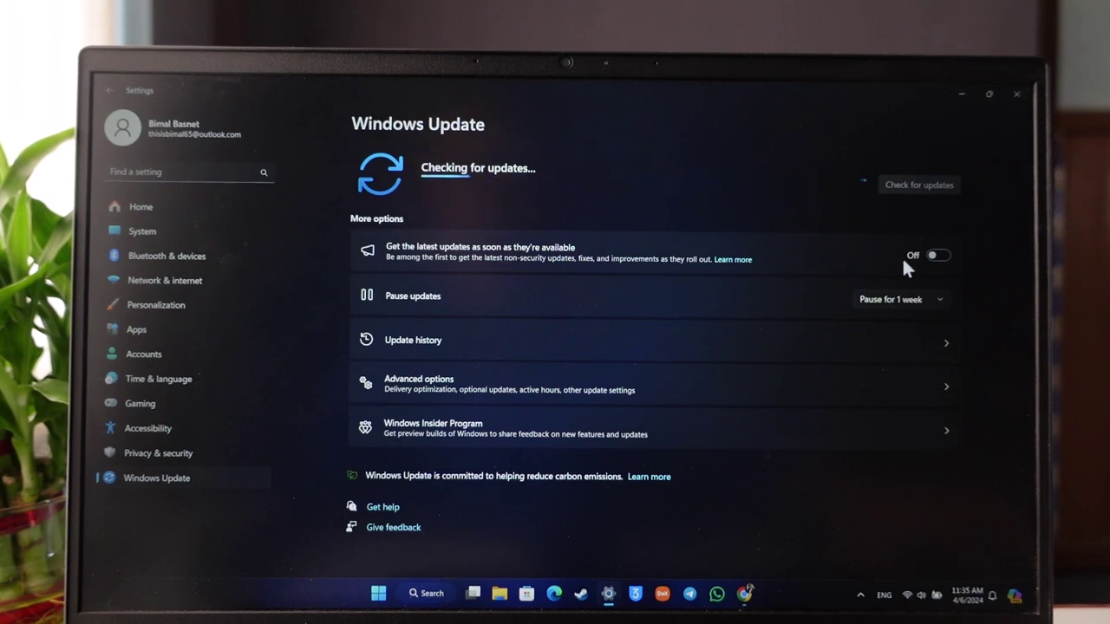
- Close Settings and launch Device Manager from a 'dev' Windows search
click(1017, 93)
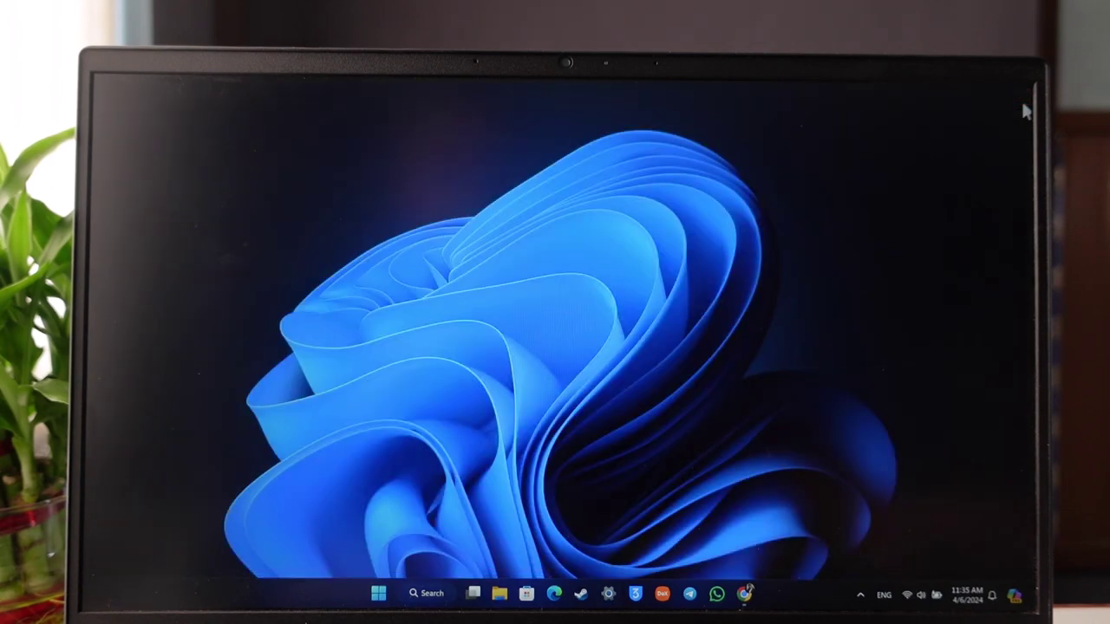
click(425, 594)
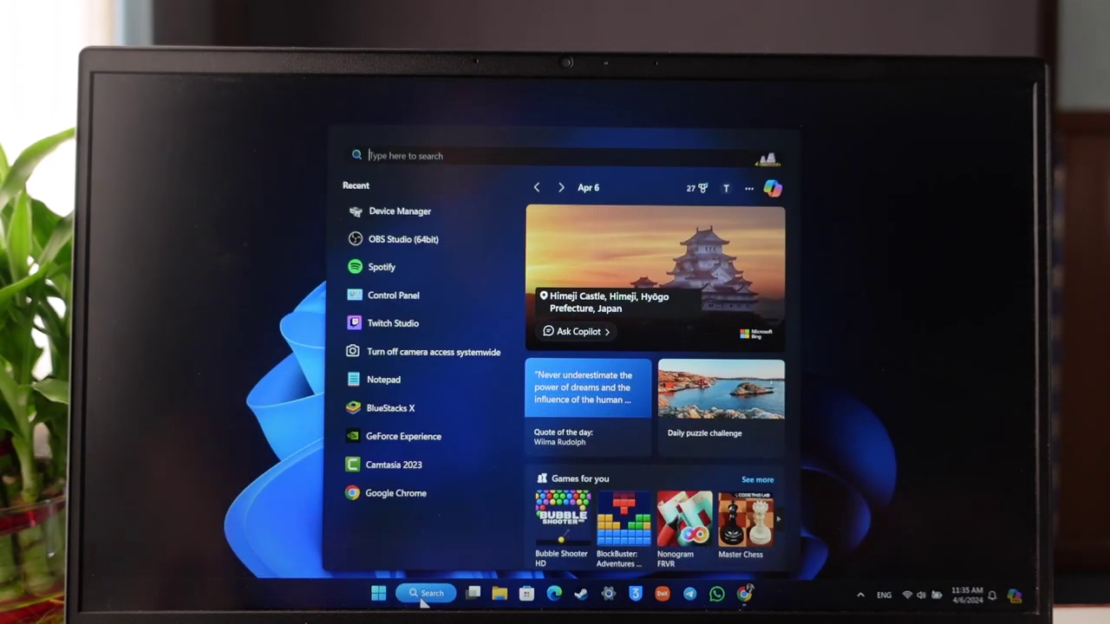
text(dev)
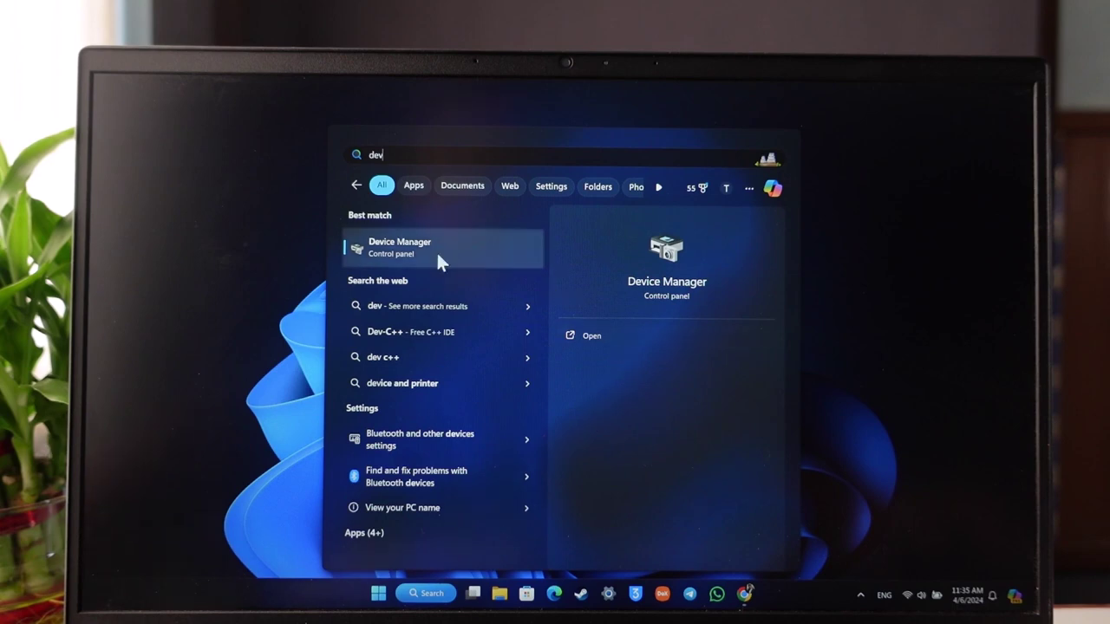
click(436, 250)
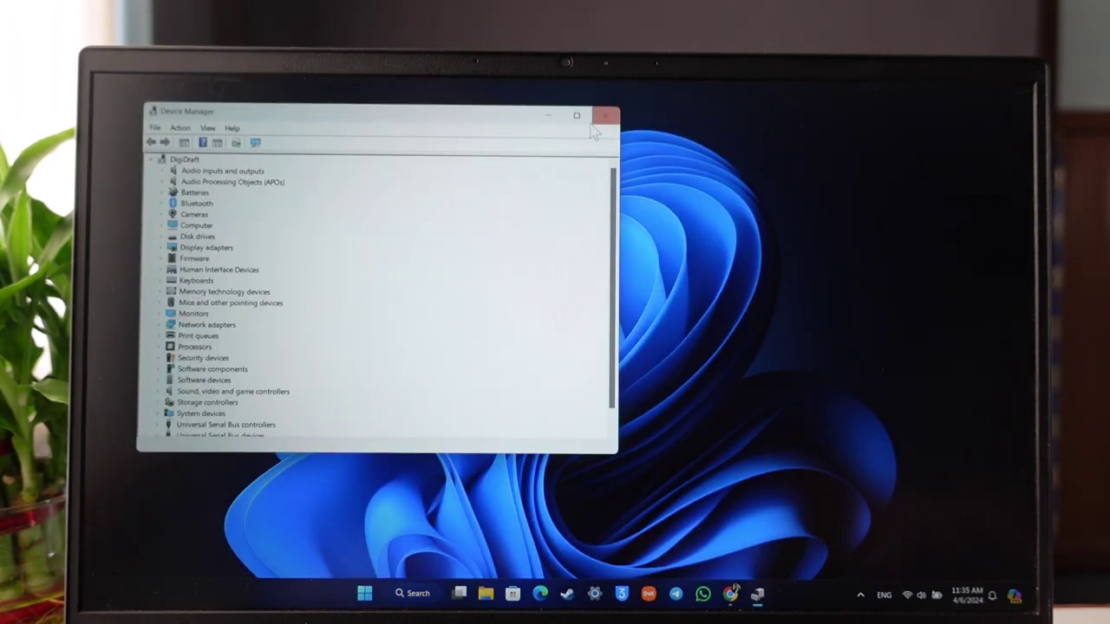
- Maximize Device Manager and expand Display adapters to list both GPUs
click(576, 116)
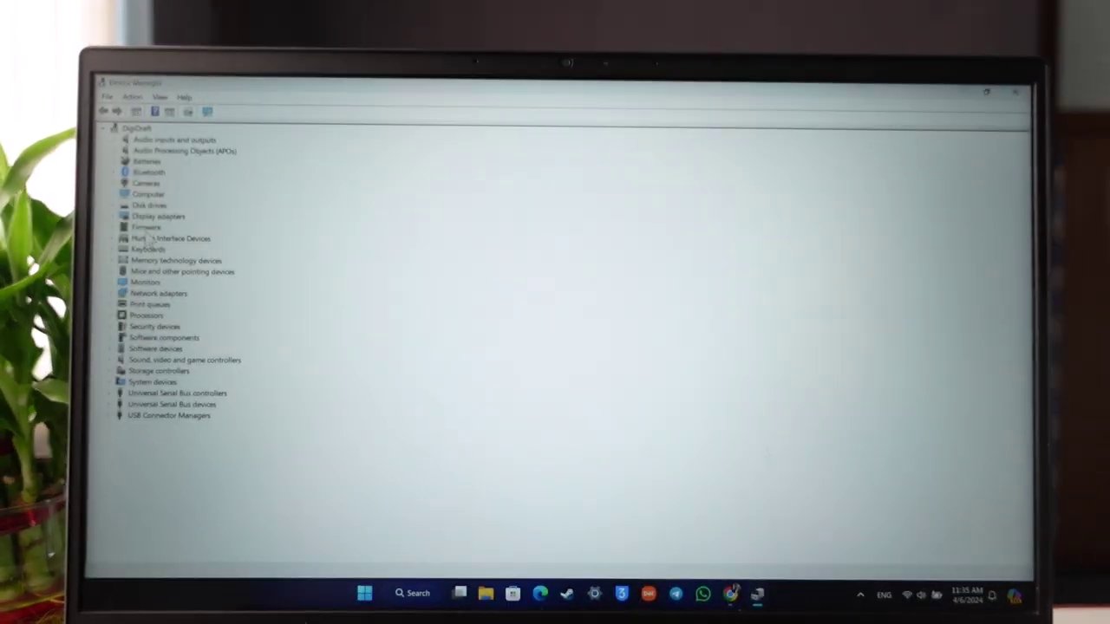
click(158, 216)
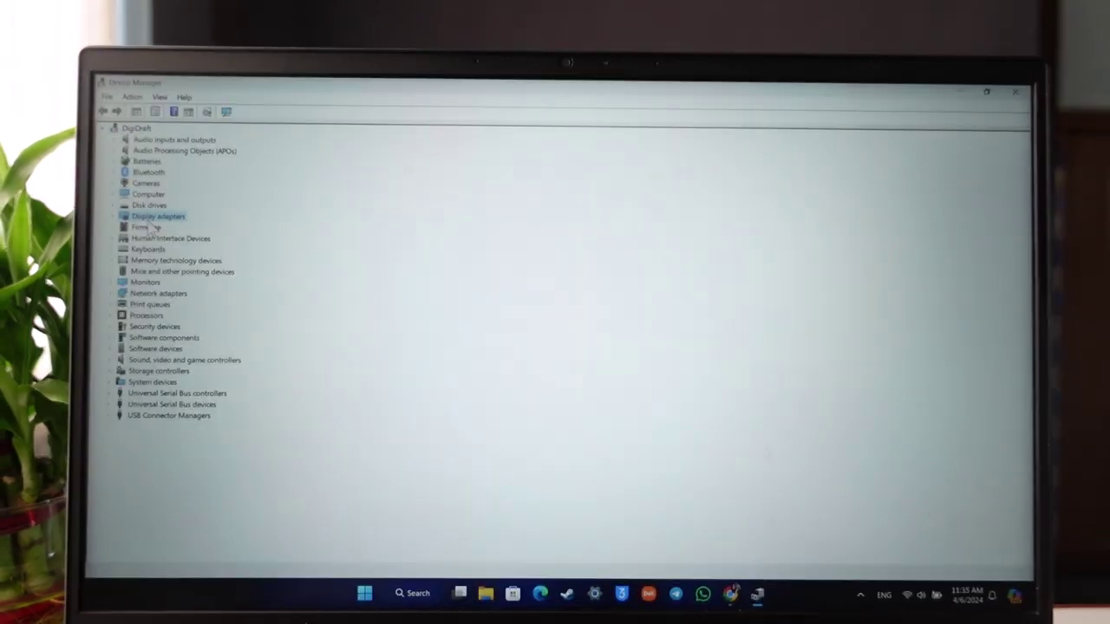
right_click(157, 218)
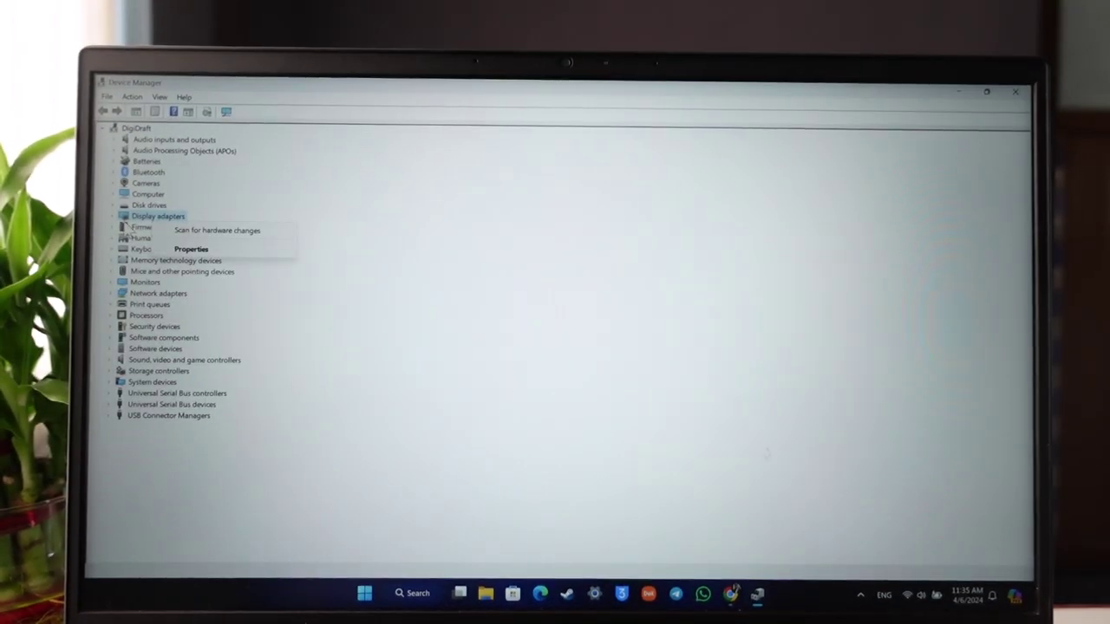
click(156, 221)
double_click(158, 216)
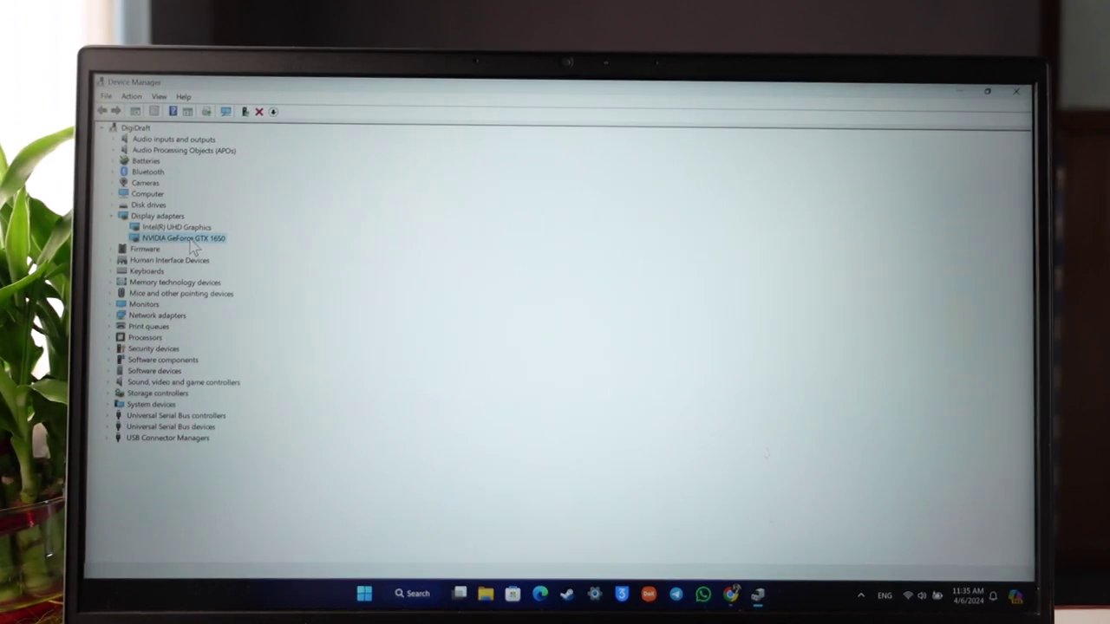
- Search automatically for NVIDIA GeForce GTX 1650 drivers, confirming the best driver is installed
right_click(184, 238)
click(239, 250)
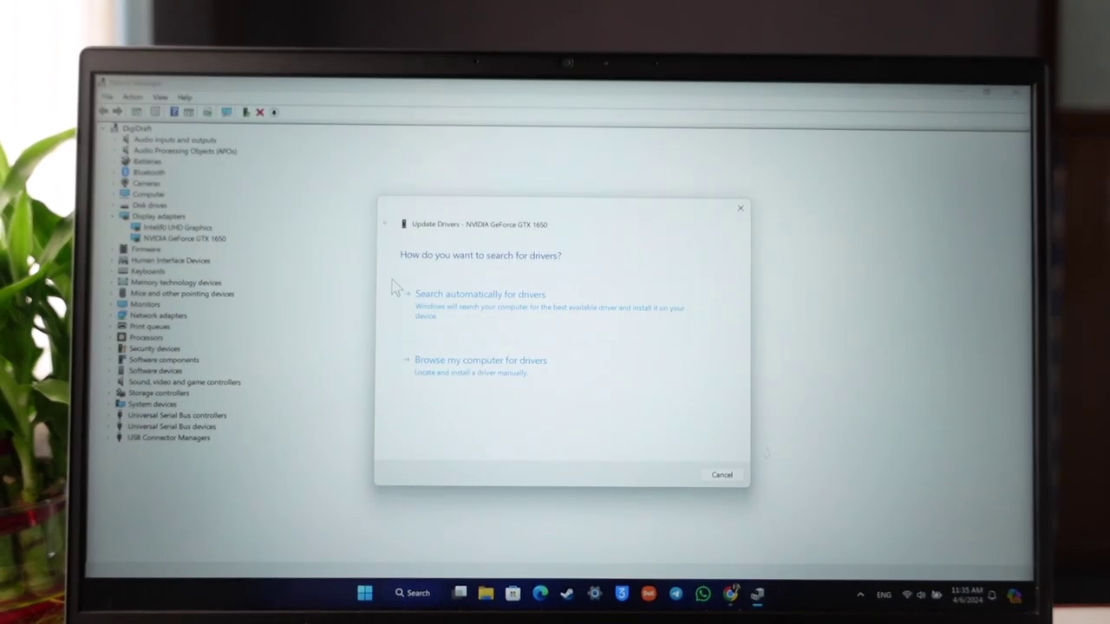
click(555, 295)
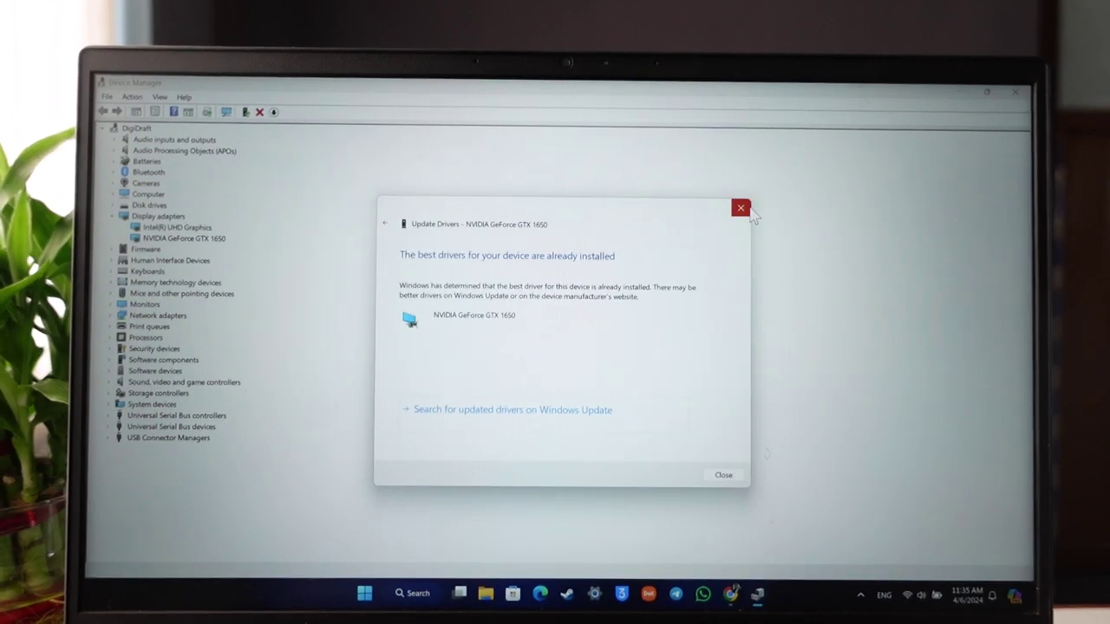
click(741, 208)
click(1016, 91)
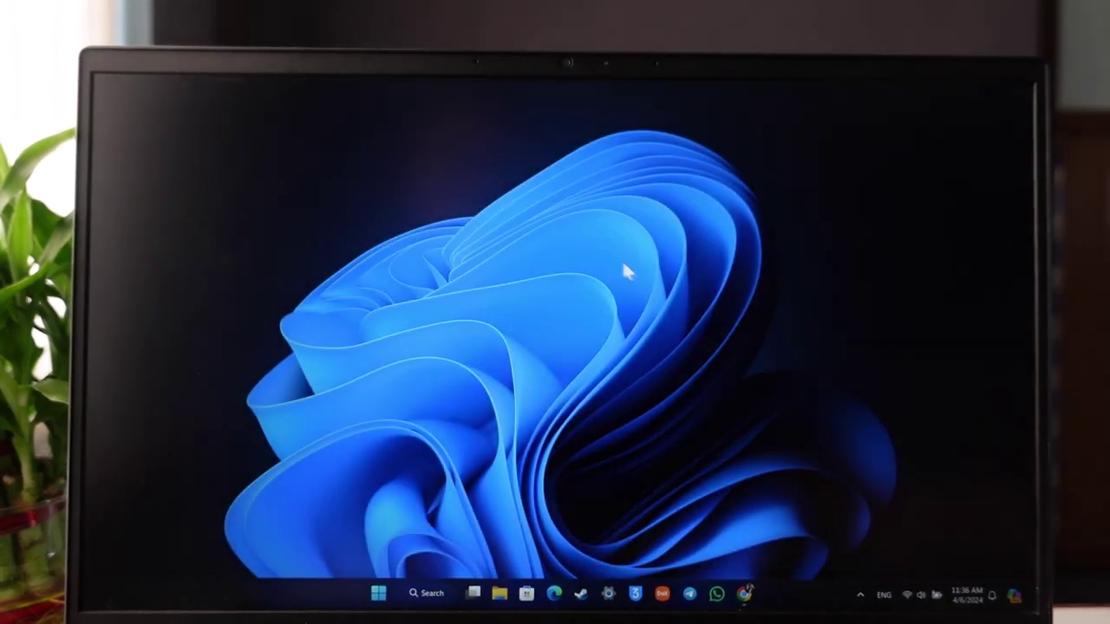